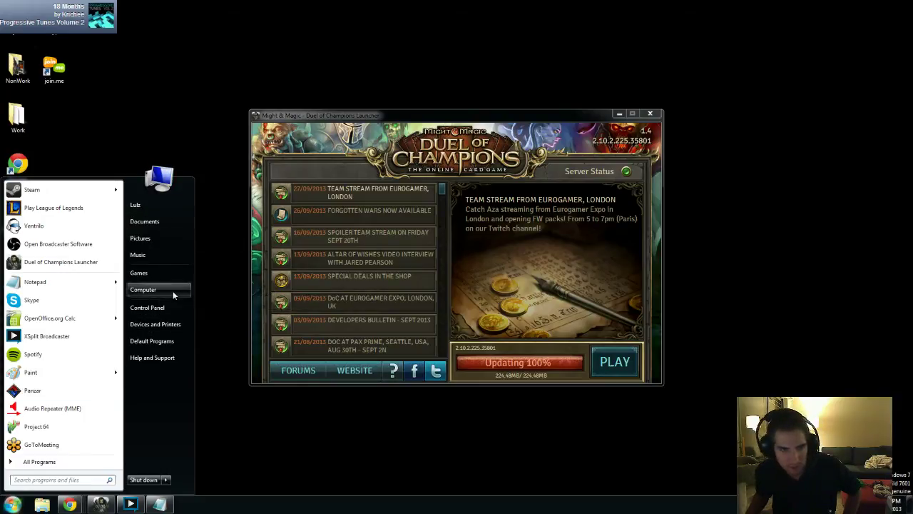
- Open the Computer view and then the Local Disk (C:) drive
click(172, 291)
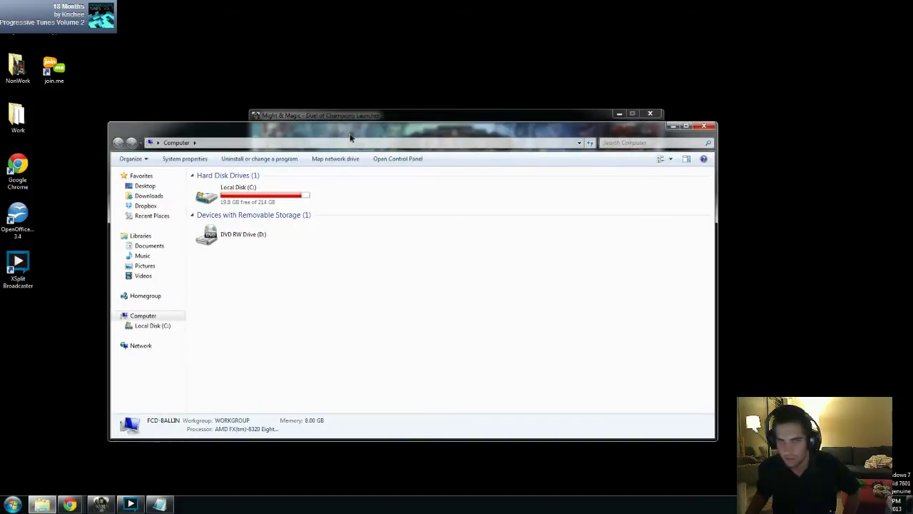
drag(335, 114, 356, 74)
click(257, 154)
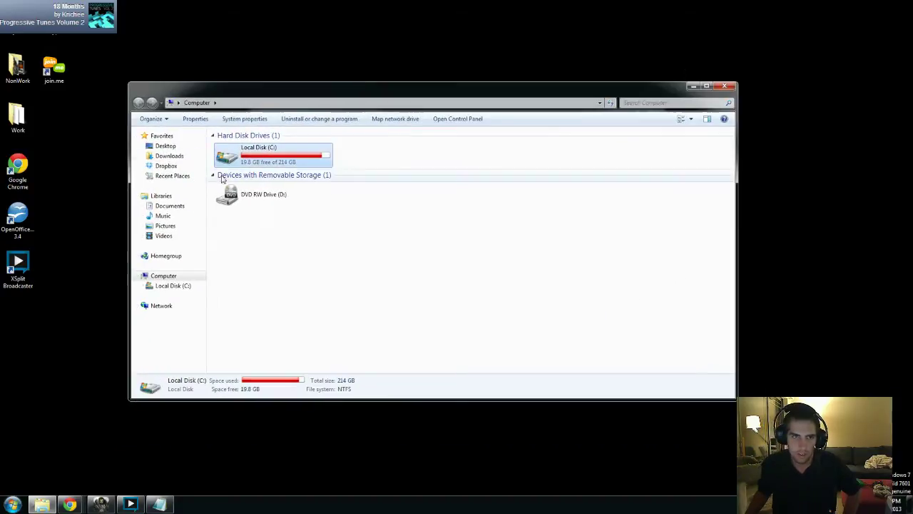
double_click(243, 154)
- Navigate through Users and the profile folder into AppData
double_click(243, 302)
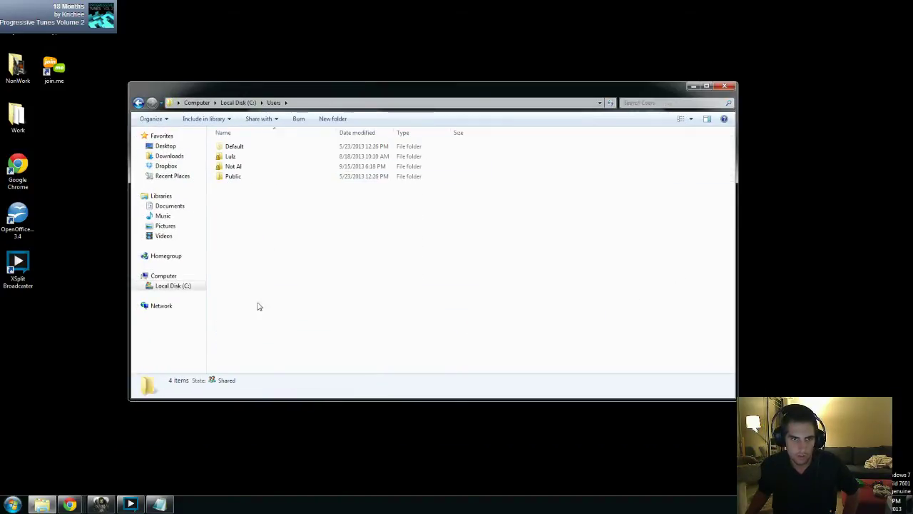
double_click(242, 156)
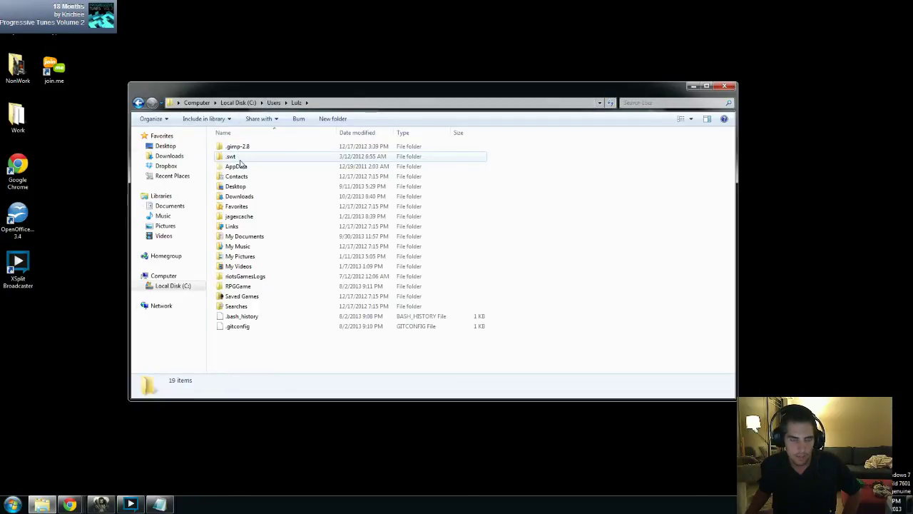
click(12, 505)
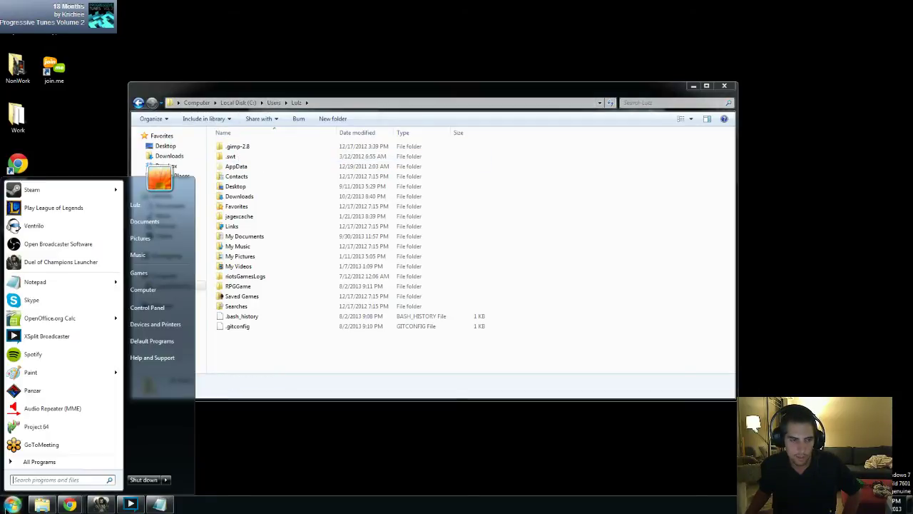
click(353, 369)
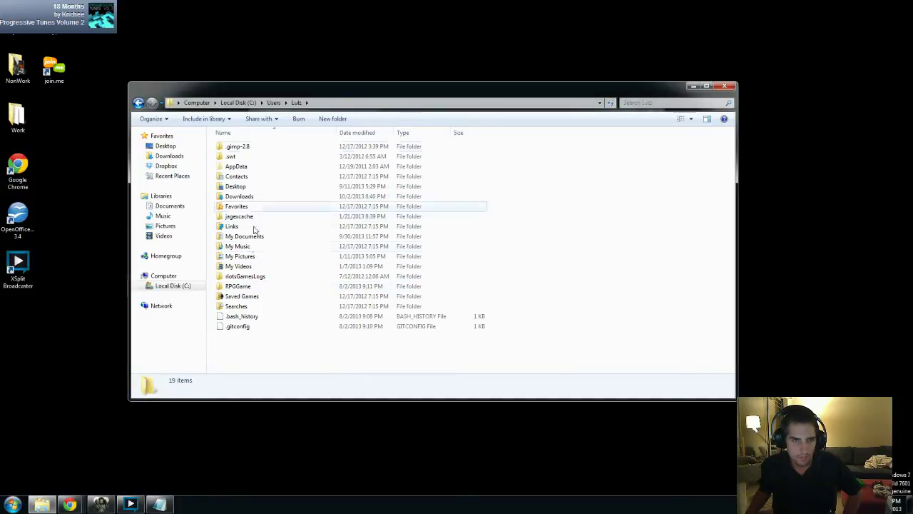
click(241, 167)
double_click(242, 169)
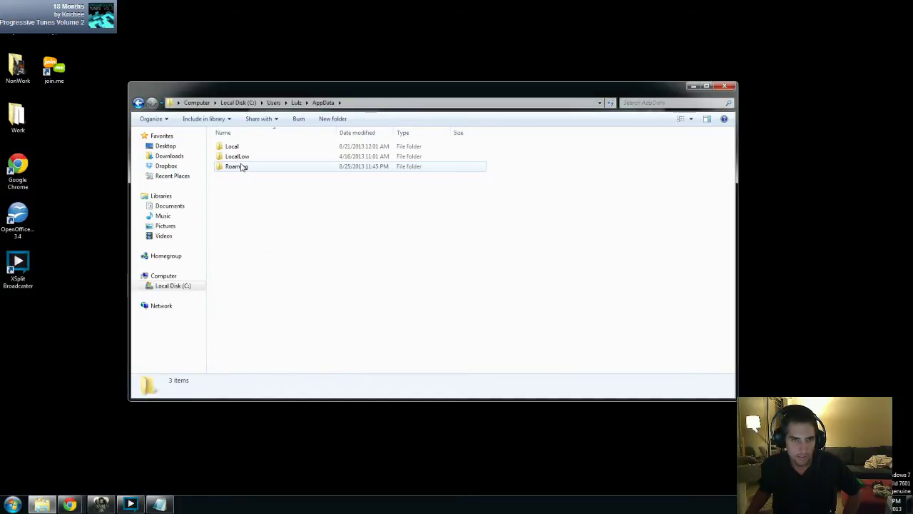
double_click(242, 167)
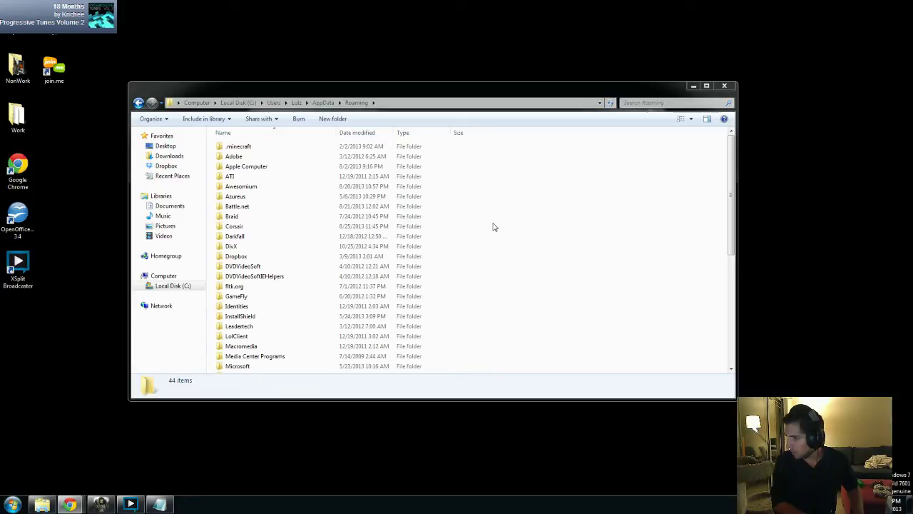
- Go from Roaming into Ubisoft and then into the MMDoC-PDCLive folder
scroll(336, 326, down, 6)
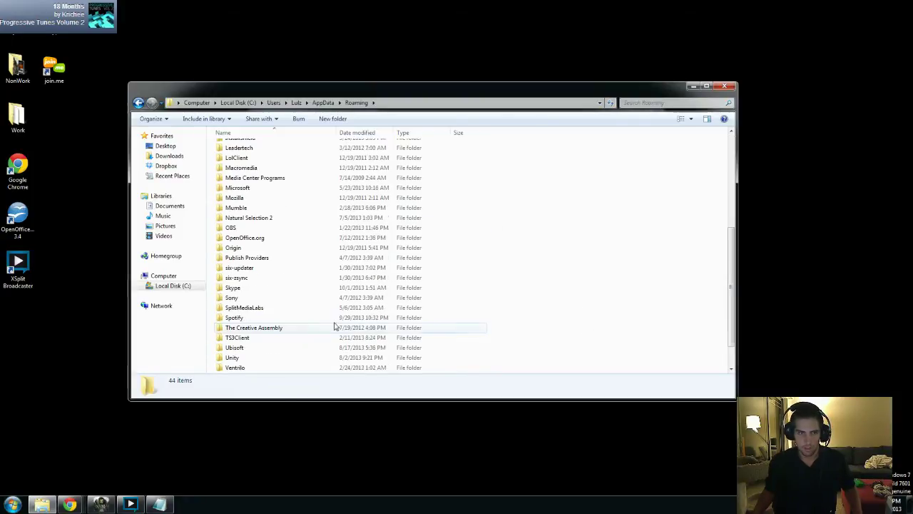
double_click(234, 348)
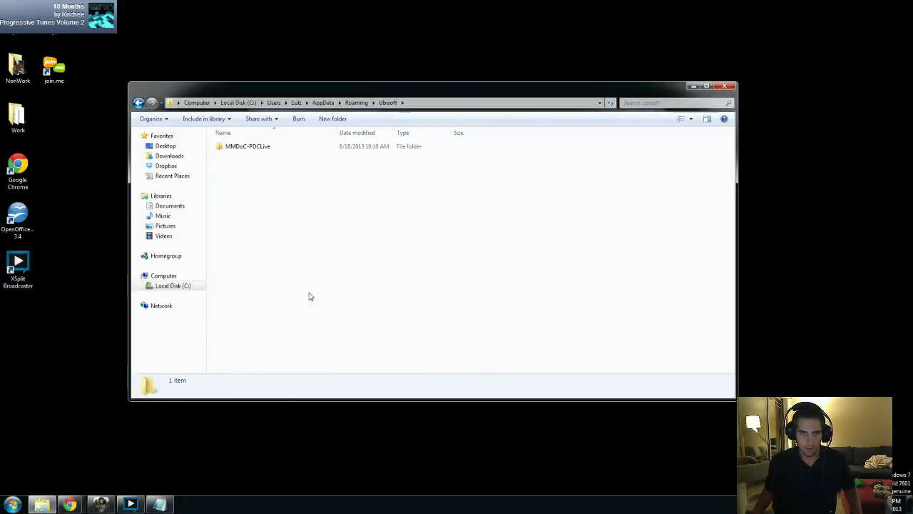
double_click(264, 151)
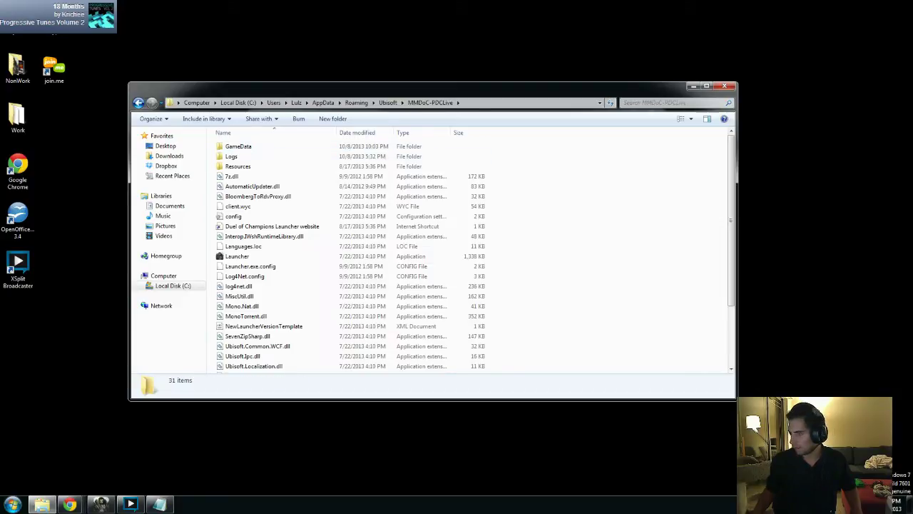
- Open GameData and then its Replay folder
click(69, 504)
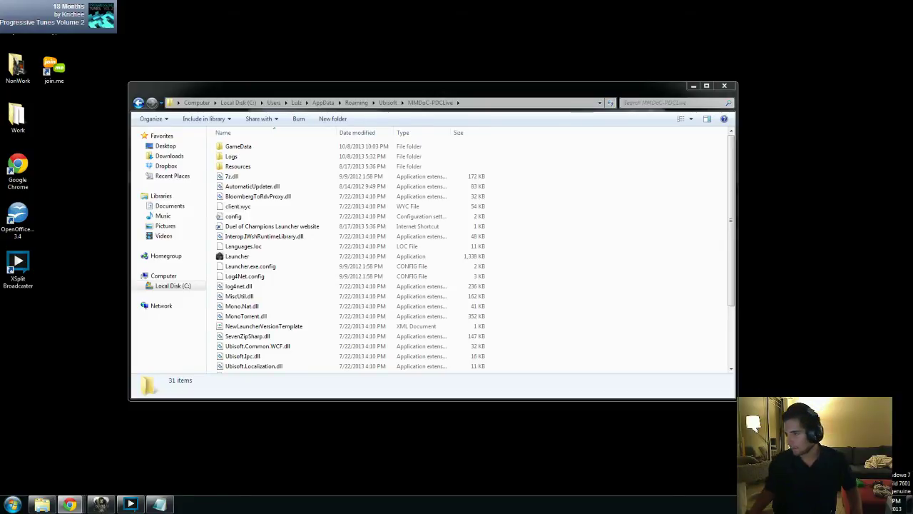
double_click(249, 147)
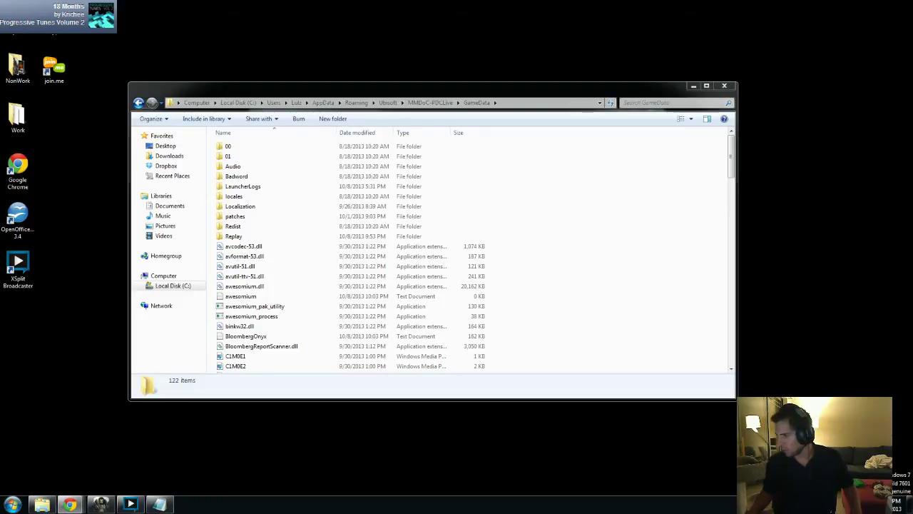
double_click(256, 238)
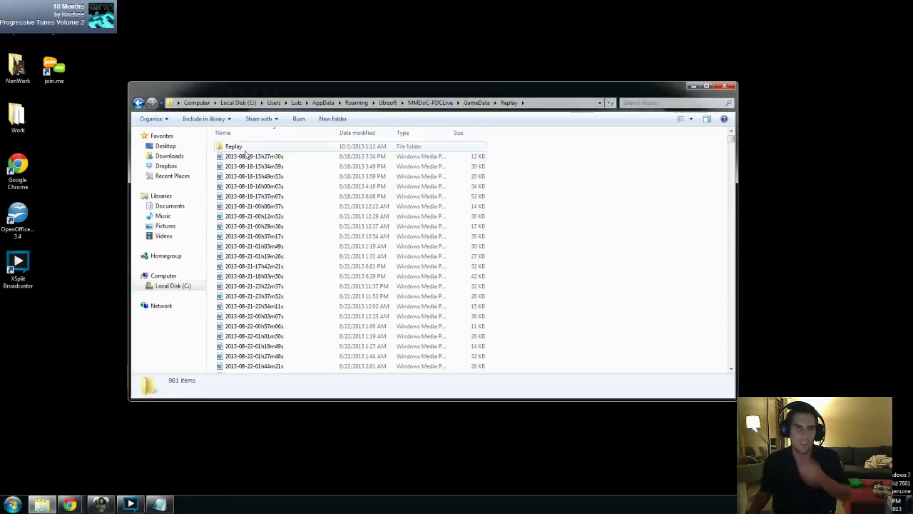
click(267, 168)
scroll(282, 189, down, 5)
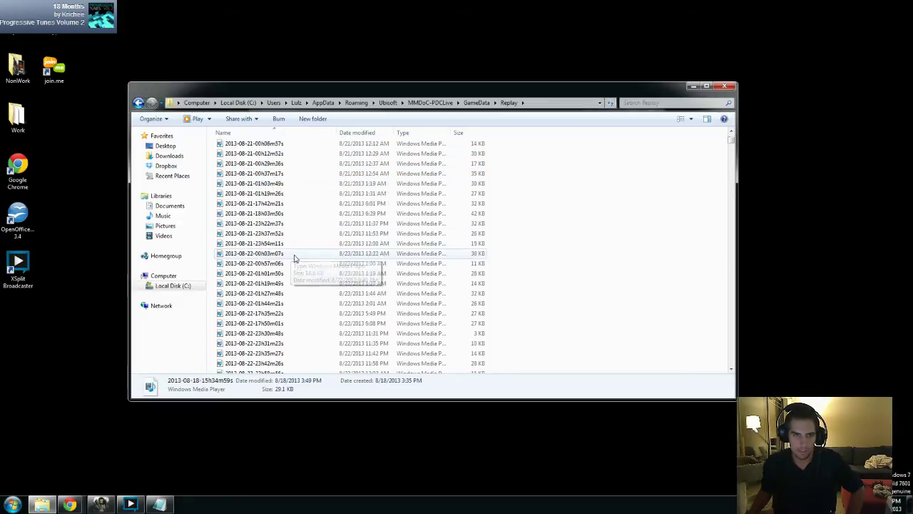
scroll(295, 256, up, 5)
click(270, 186)
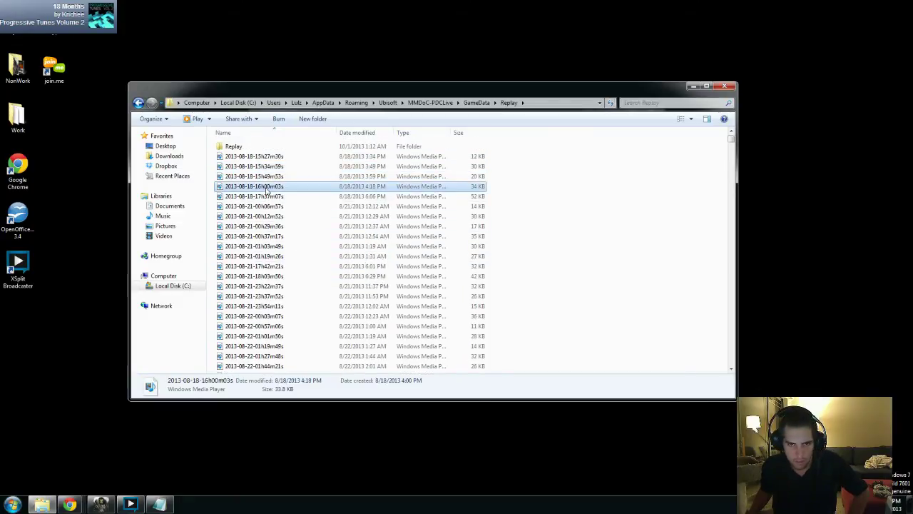
click(265, 196)
drag(339, 93, 460, 35)
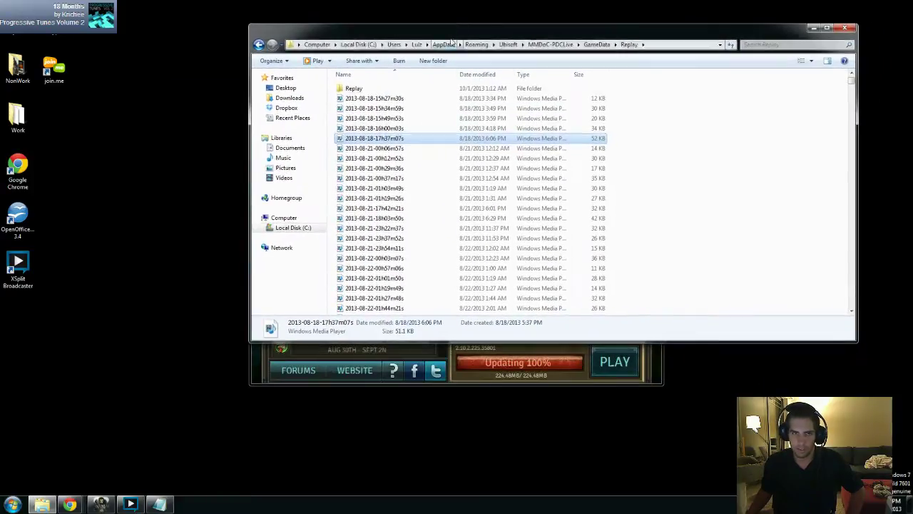
right_click(385, 142)
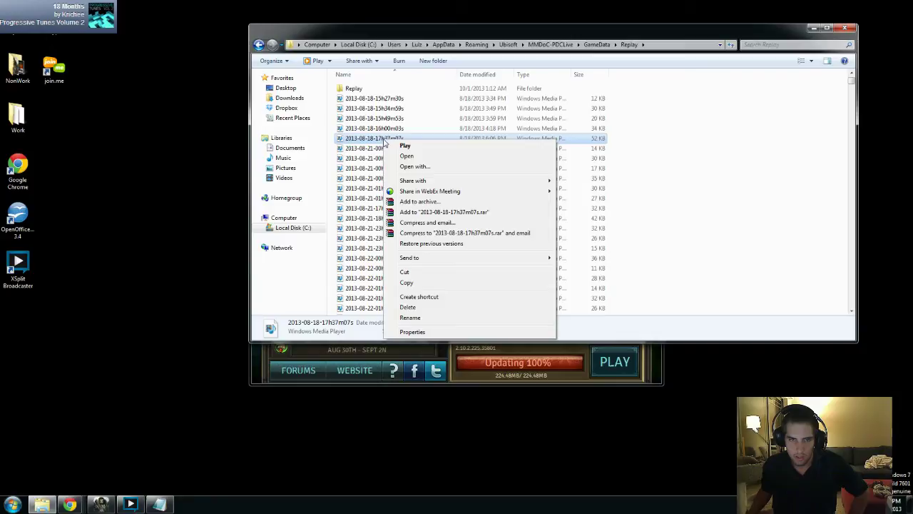
click(413, 284)
click(259, 45)
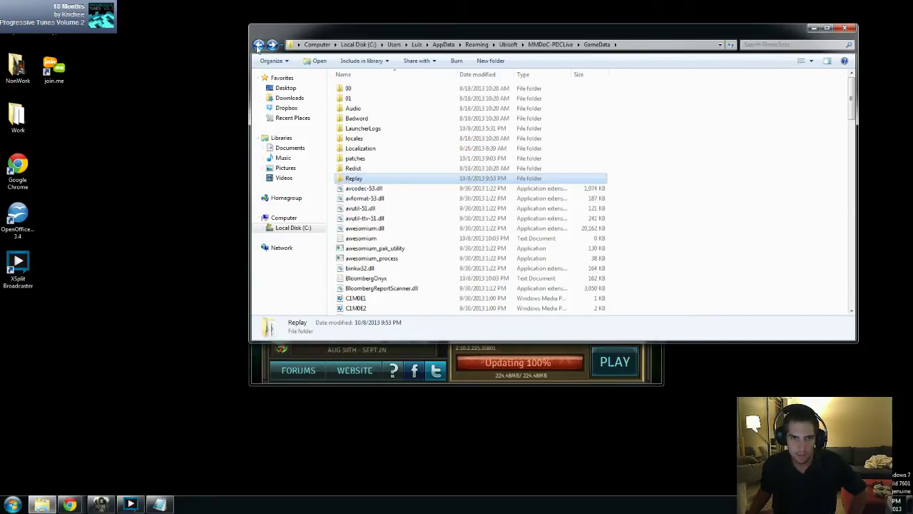
scroll(447, 277, down, 20)
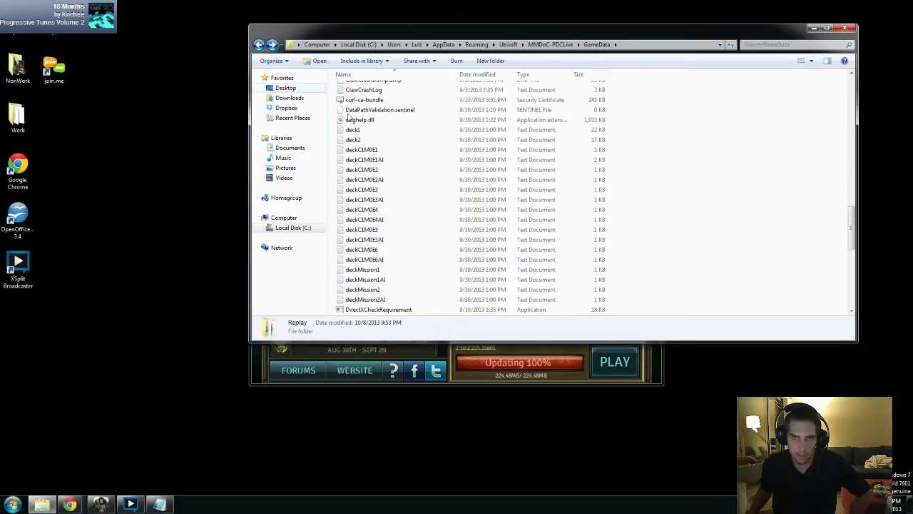
scroll(259, 100, down, 6)
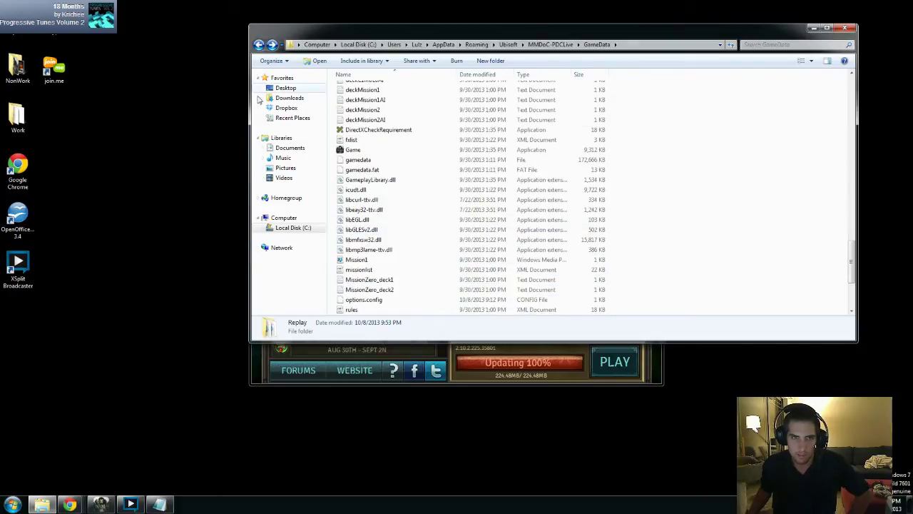
click(259, 45)
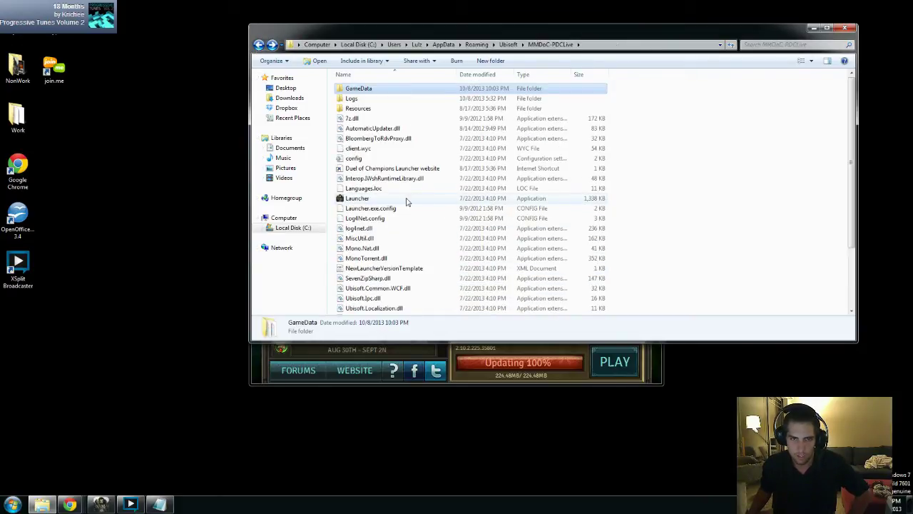
click(665, 202)
scroll(556, 194, down, 3)
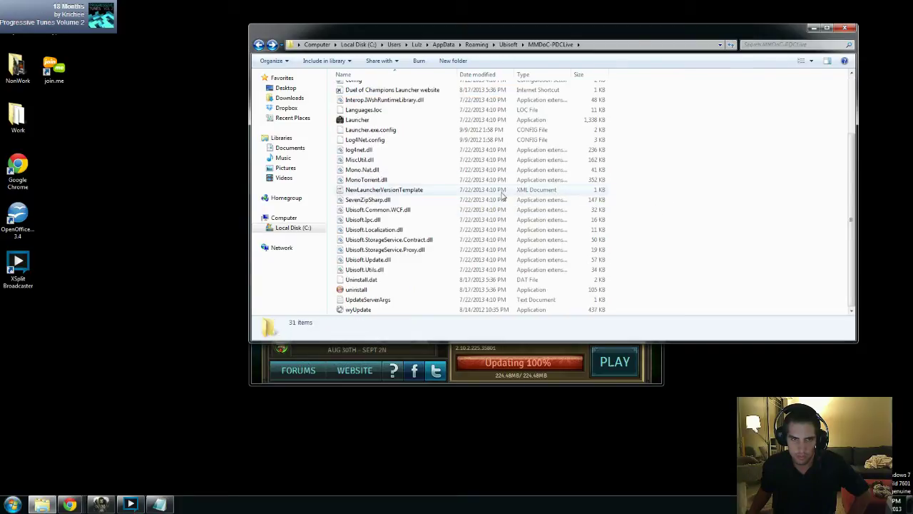
click(272, 45)
- Paste the replay file into GameData and start dragging it toward Game
scroll(371, 214, down, 10)
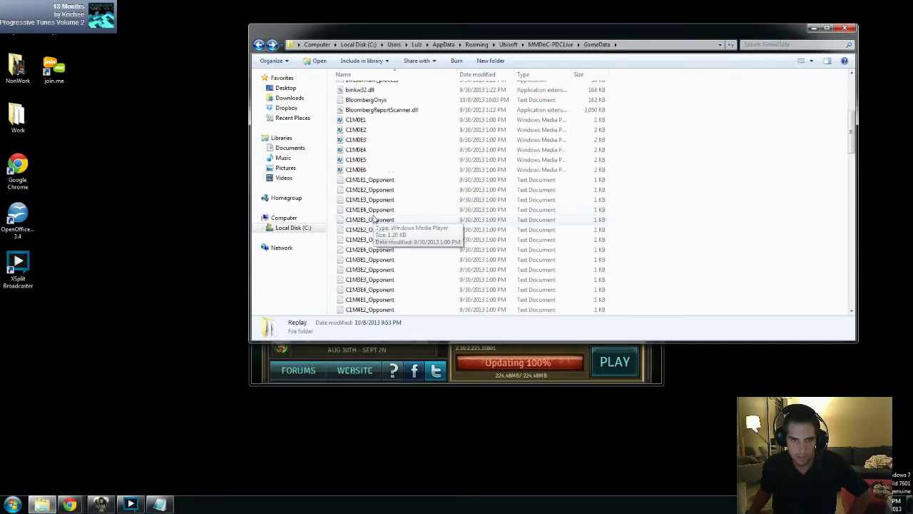
scroll(371, 218, down, 7)
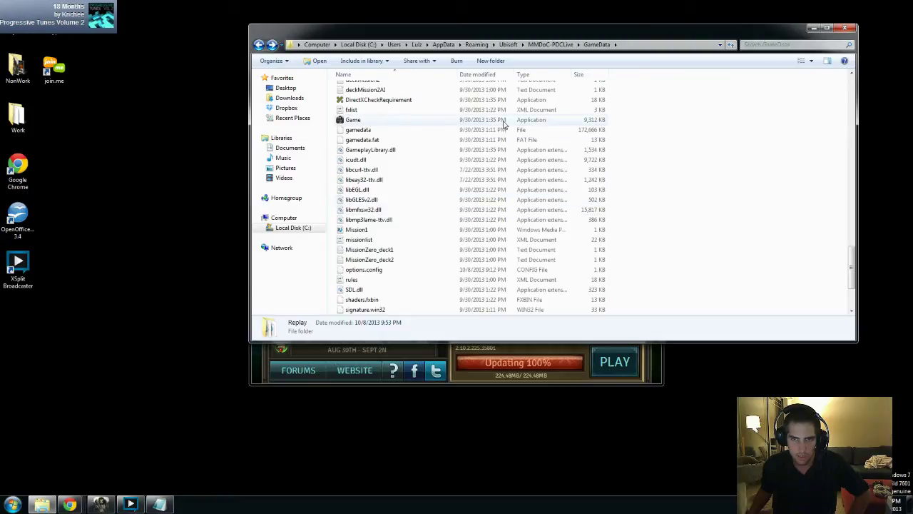
right_click(683, 167)
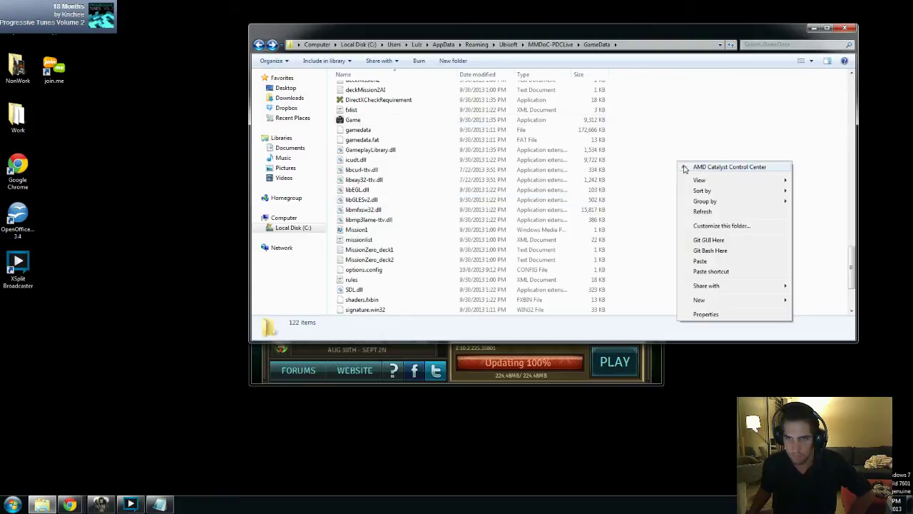
click(703, 261)
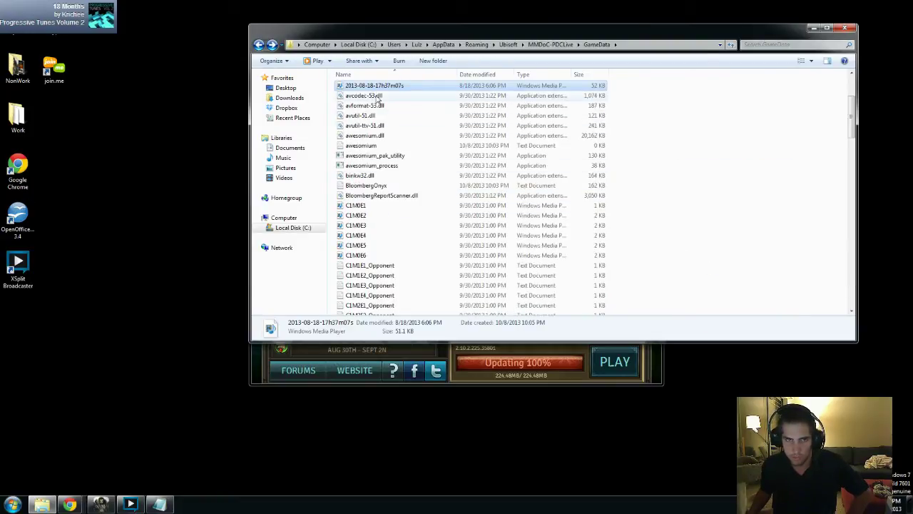
scroll(380, 180, up, 2)
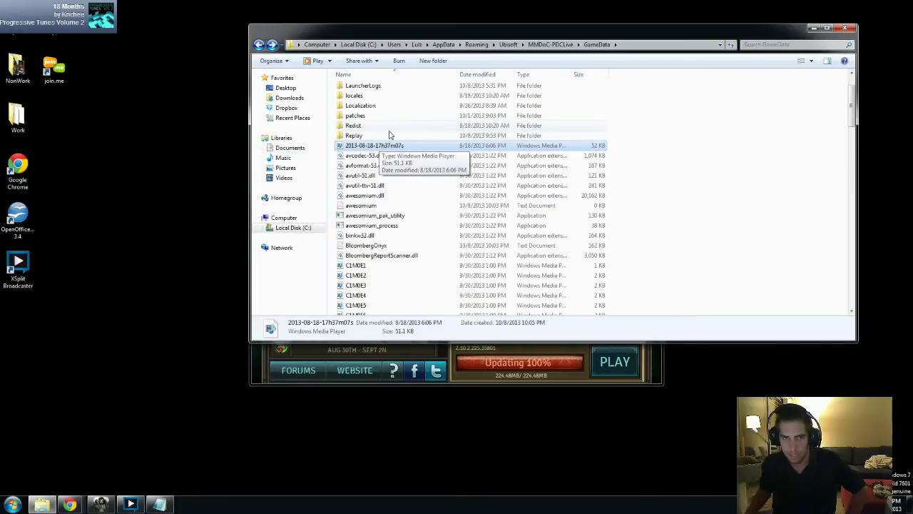
drag(399, 148, 375, 249)
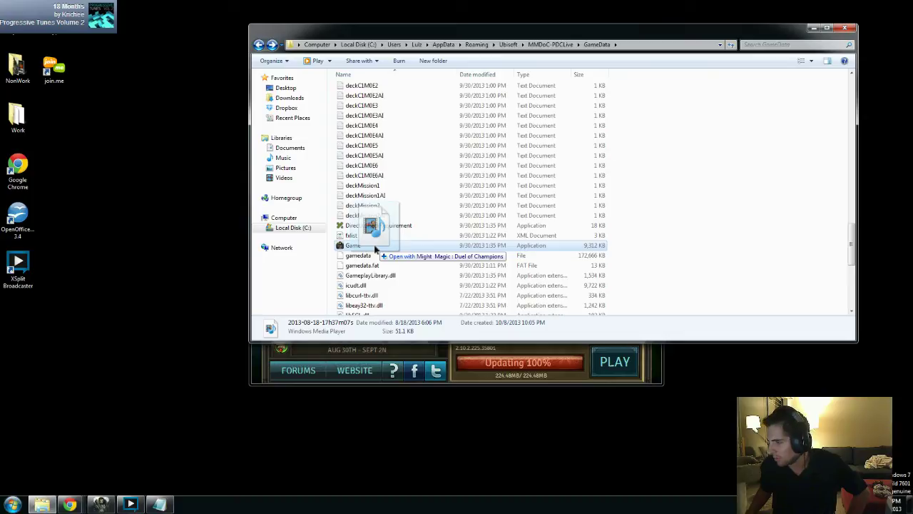
drag(375, 249, 363, 247)
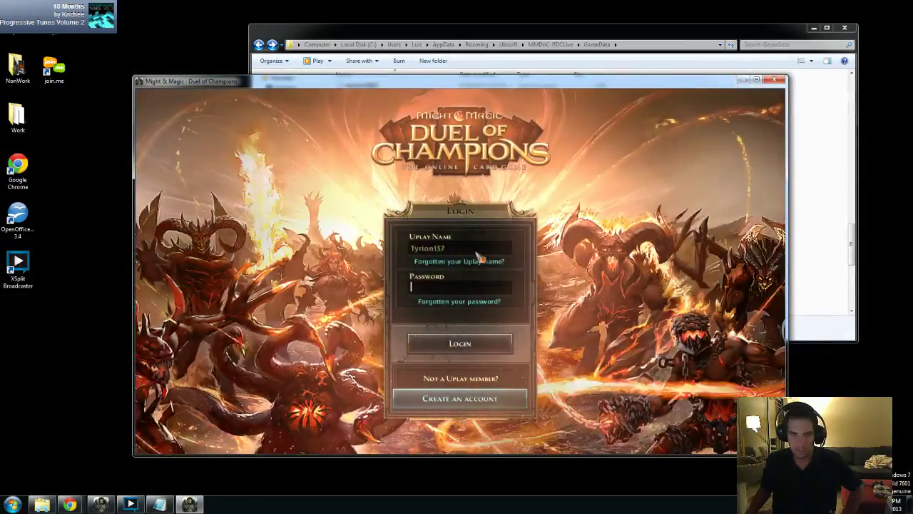
- Replace the Uplay account name, enter the account password and submit the login
click(456, 248)
key(BackSpace)
key(BackSpace)
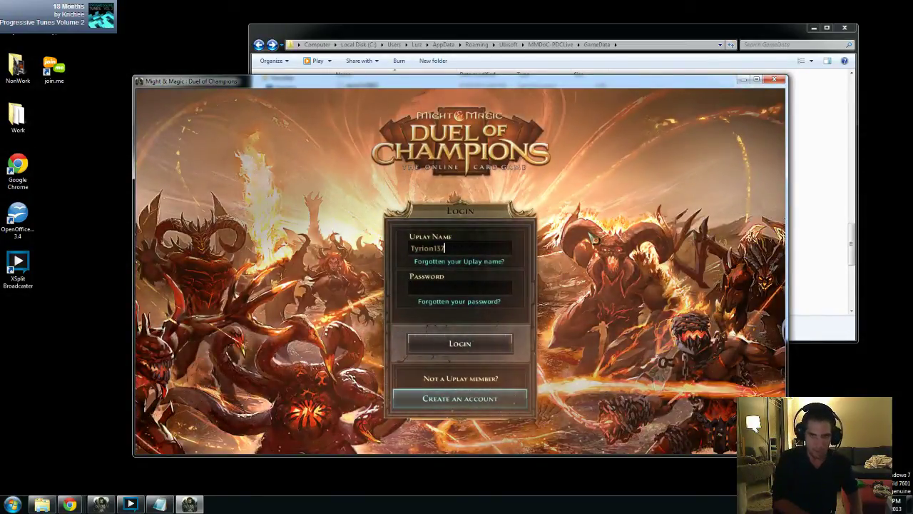
key(BackSpace)
key(BackSpace)
key(BackSpace)
text(Sp)
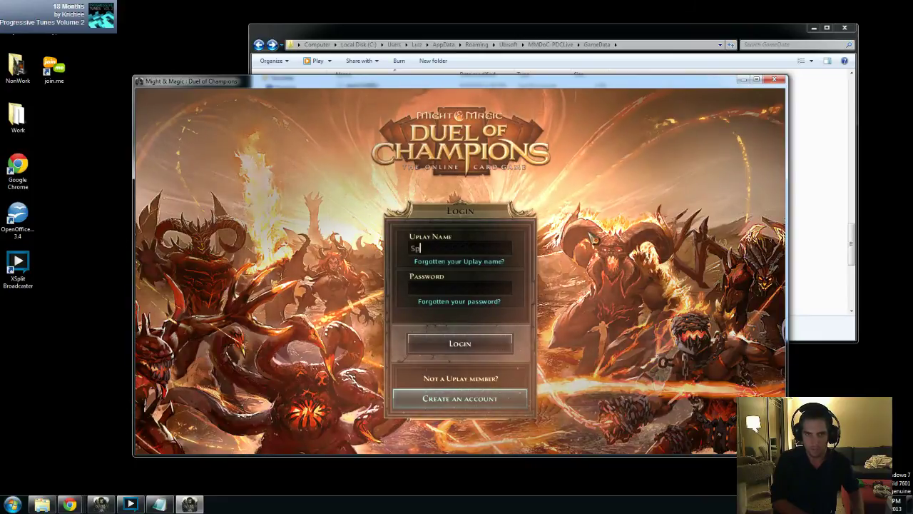
text(atulao)
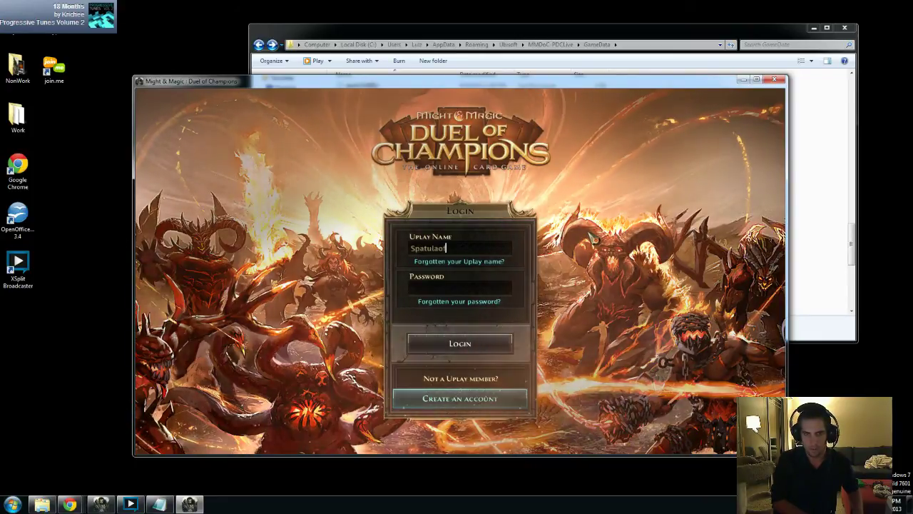
key(BackSpace)
key(BackSpace)
key(BackSpace)
key(BackSpace)
key(BackSpace)
text(Tyr)
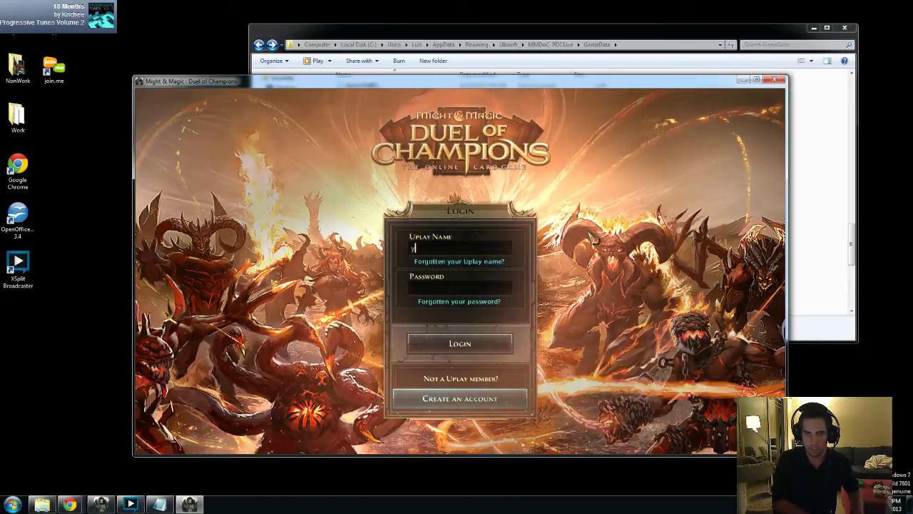
text(ion137)
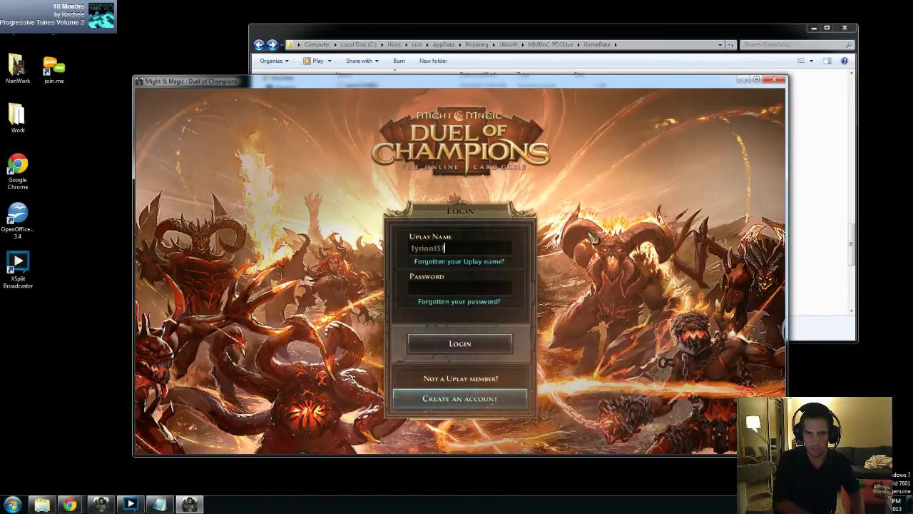
text(*********)
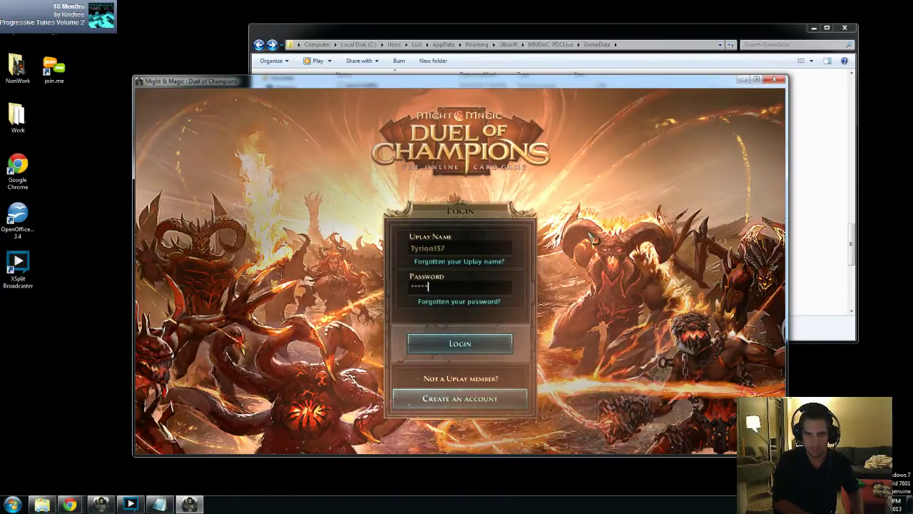
key(Return)
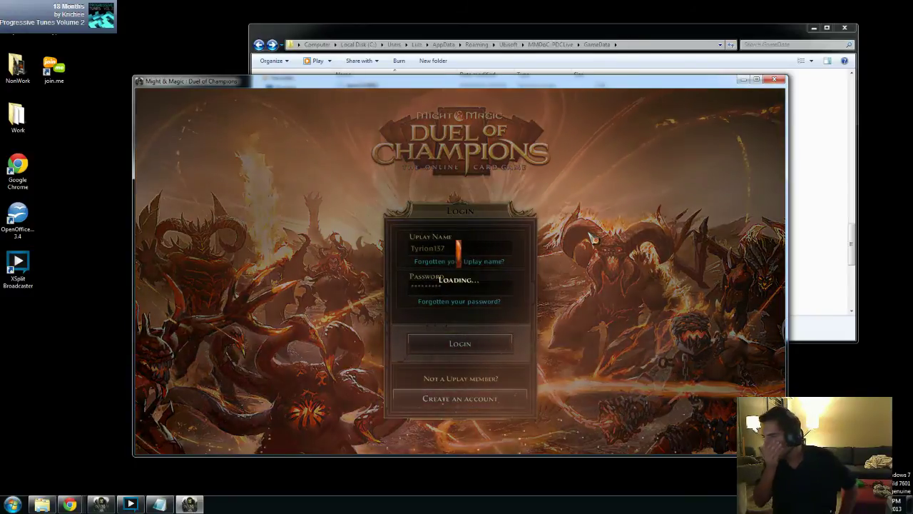